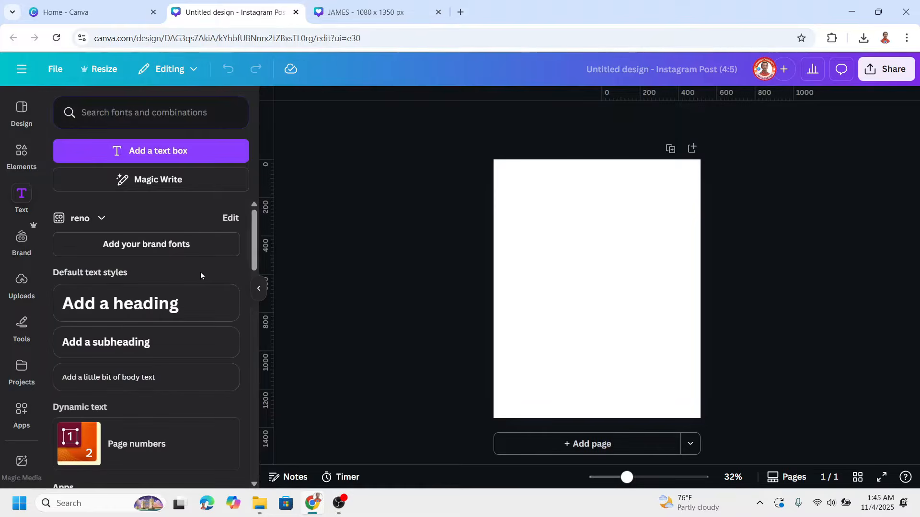
Step: Add a text box reading "JAMES" and set its font to Calcio
key("t")
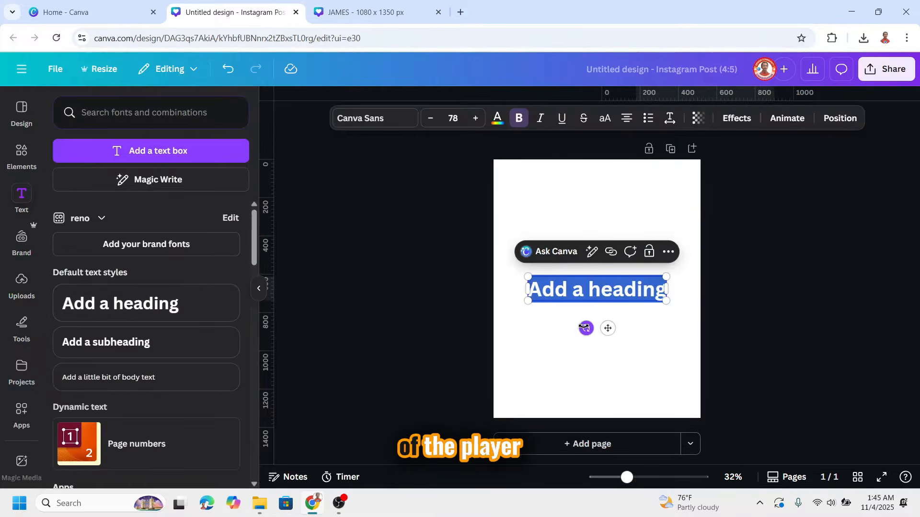
type("JAMES")
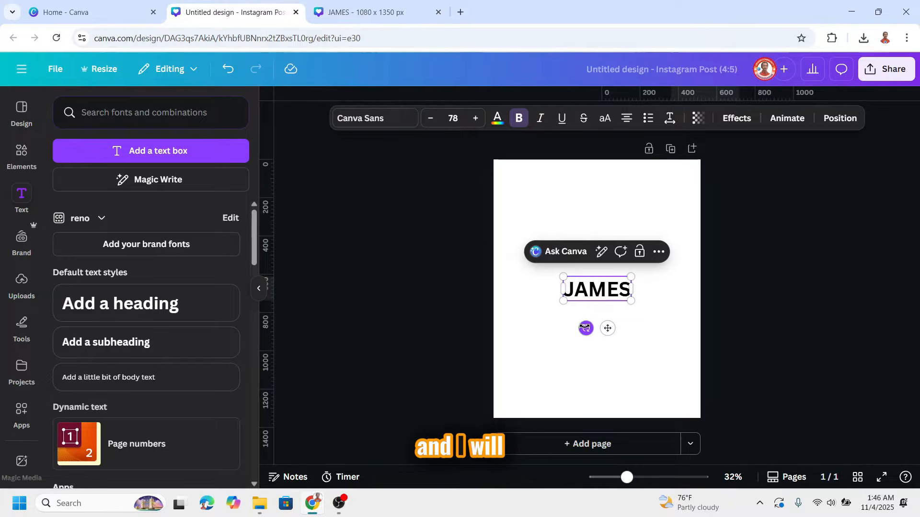
key("ctrl+a")
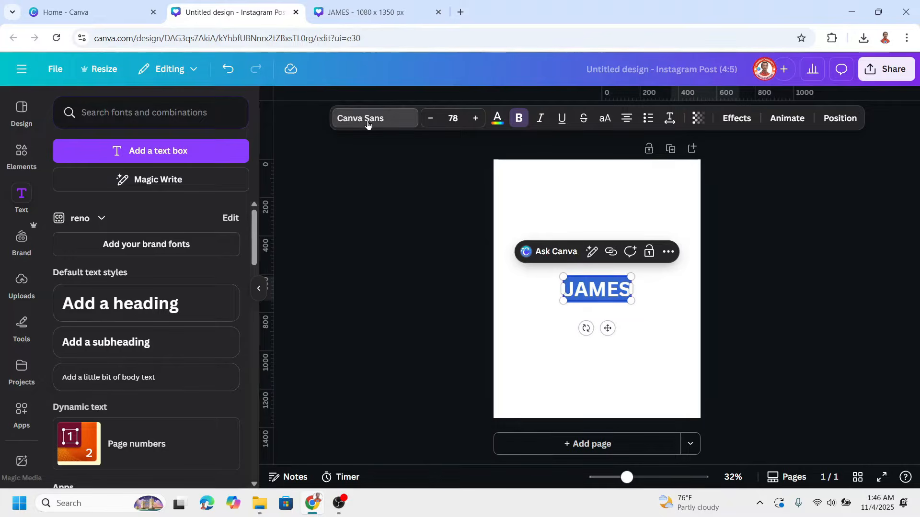
left_click(367, 120)
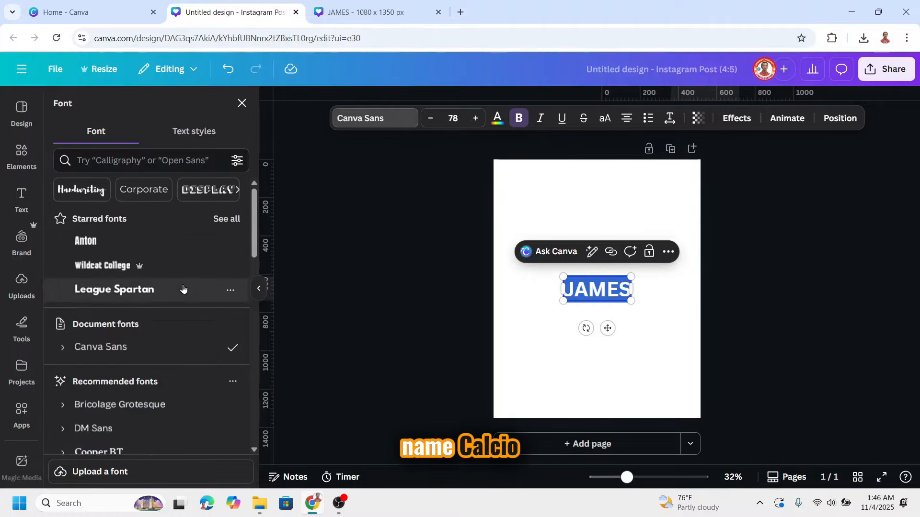
left_click(135, 160)
type("CALCIO")
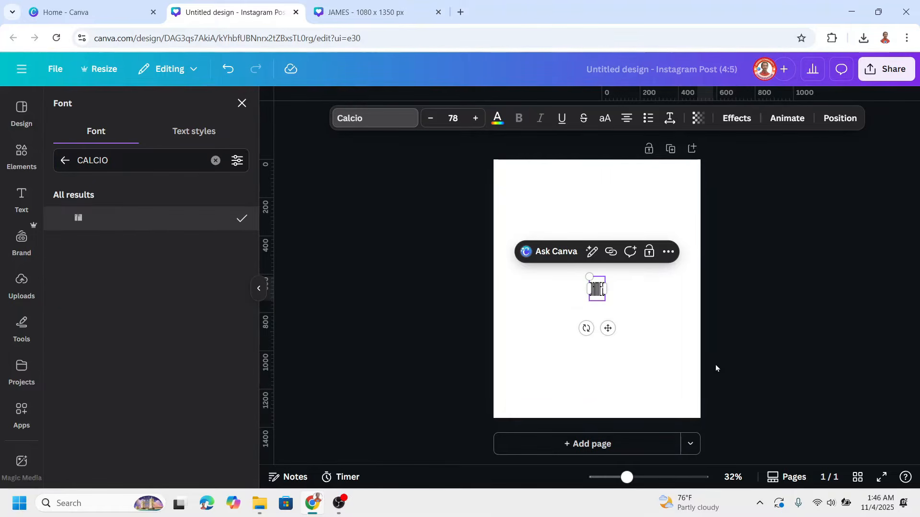
Step: Enlarge the JAMES text to a font size of about 654 so it dominates the page
left_click_drag(590, 277, 538, 197)
left_click_drag(605, 300, 685, 389)
left_click(641, 308)
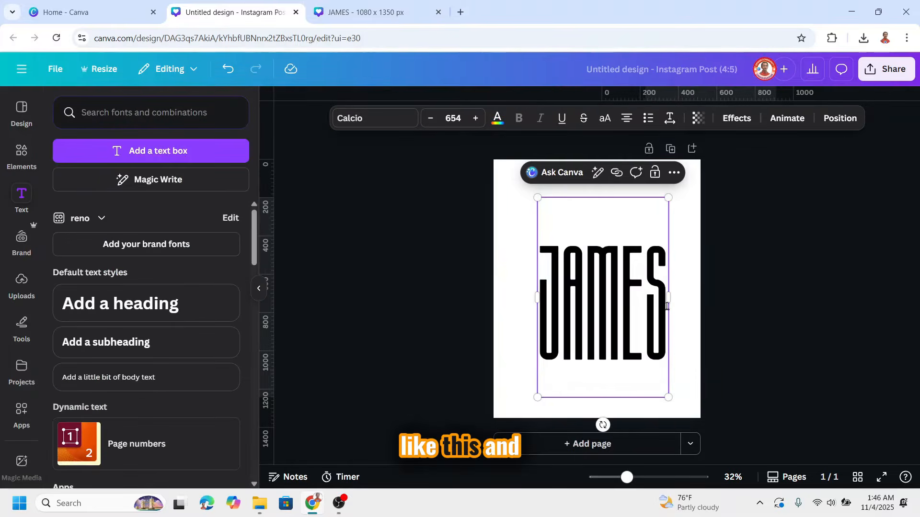
Step: Centre the enlarged JAMES text and duplicate it, with the copy overlapping the original lower on the page
left_click(680, 306)
mouse_move(629, 312)
left_mouse_down()
mouse_move(622, 264)
mouse_move(617, 314)
left_mouse_up()
left_click(640, 379)
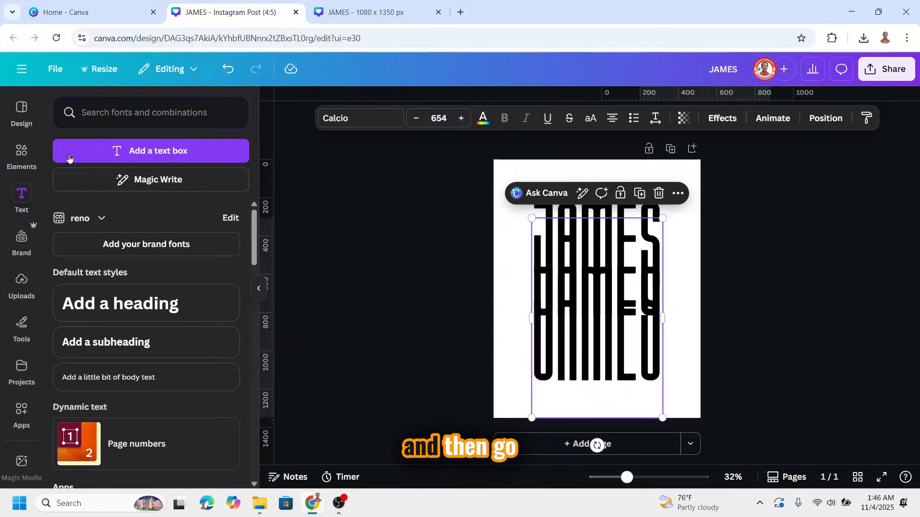
Step: Add a white square shape with a corner rounding of 0 over the overlapping JAMES texts
left_click(17, 154)
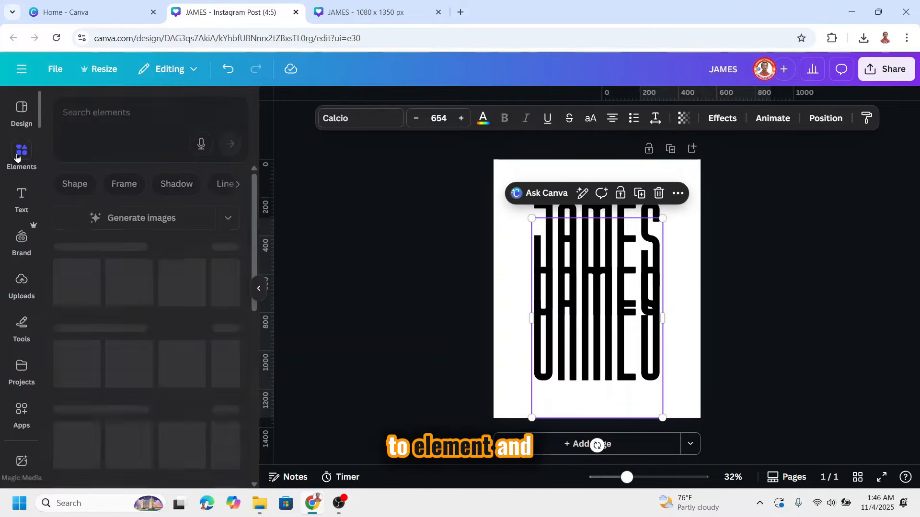
left_click(76, 184)
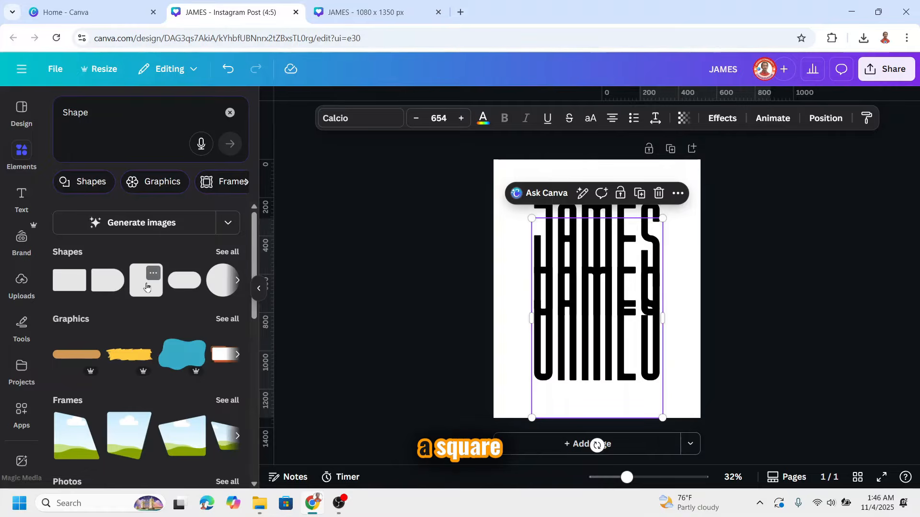
left_click(145, 292)
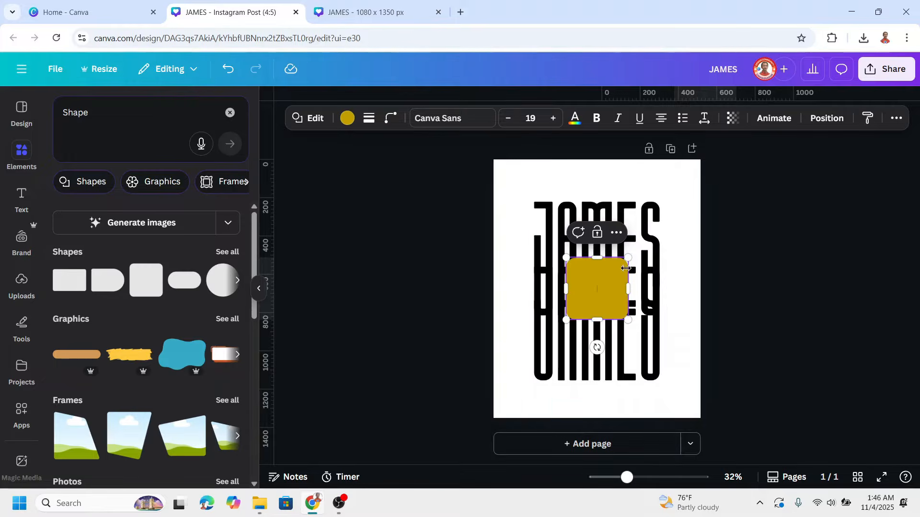
left_click(348, 117)
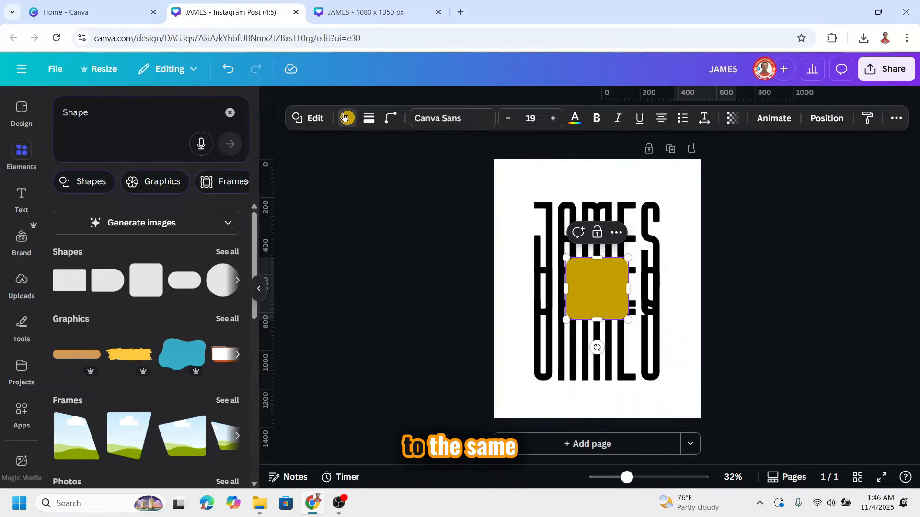
left_click(174, 191)
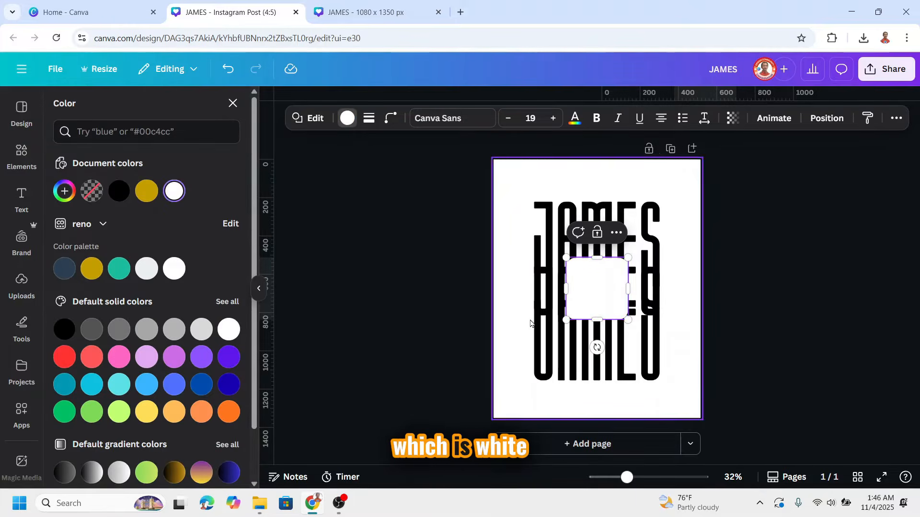
left_click(391, 118)
left_click_drag(371, 166, 299, 171)
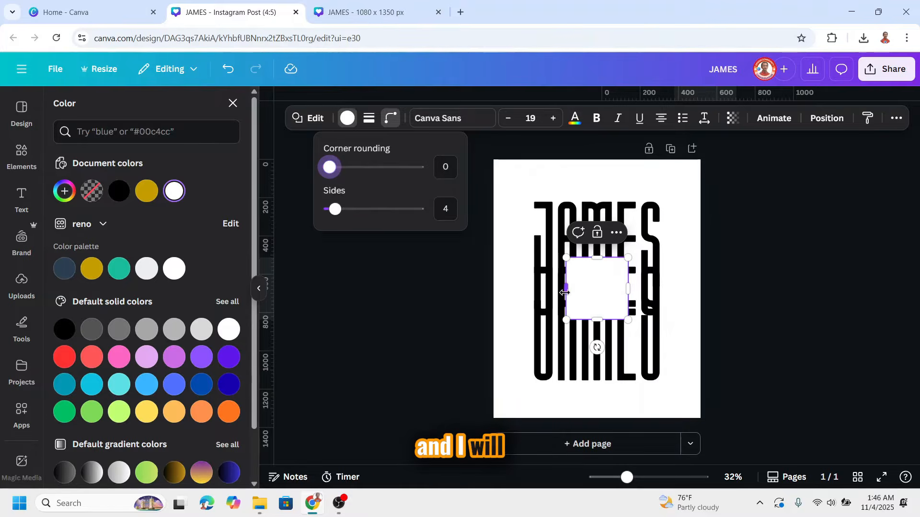
Step: Widen the white shape beyond both sides of the text and adjust it to cover the overlapping middle of the letters
left_click_drag(564, 293, 527, 289)
left_click_drag(629, 289, 671, 288)
mouse_move(599, 318)
left_mouse_down()
mouse_move(607, 352)
mouse_move(604, 326)
left_mouse_up()
Step: Duplicate the white rectangle, colour the copy black and narrow it to a bar matching the first stroke of the J
left_click(601, 242)
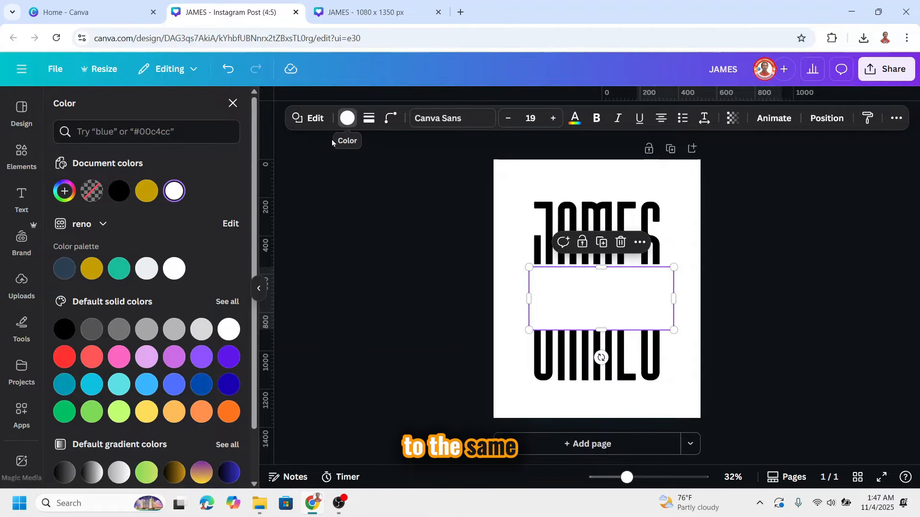
left_click(120, 191)
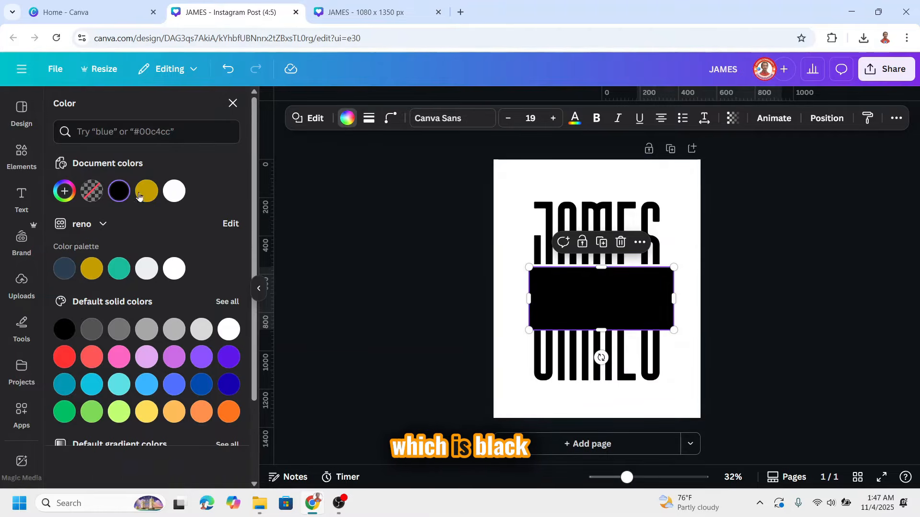
scroll(591, 288, "up", 5)
left_click_drag(880, 332, 403, 294)
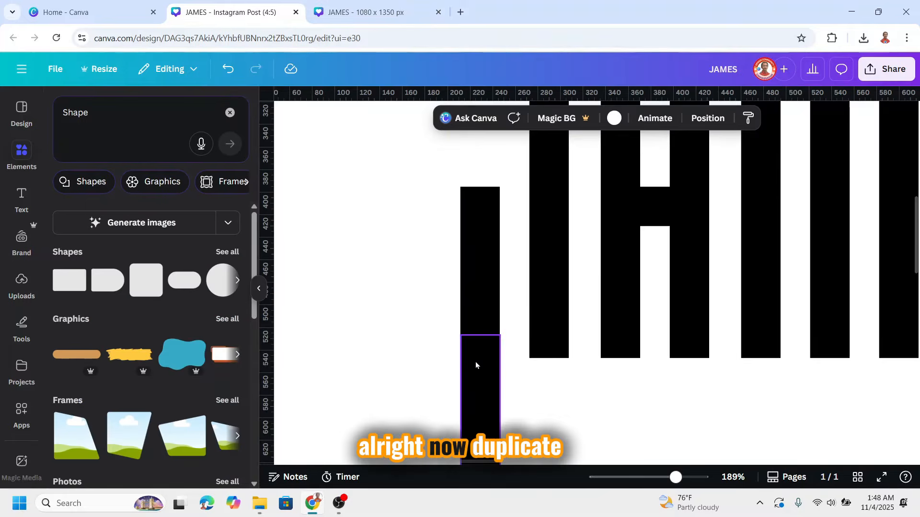
Step: Duplicate the black bar under the J's first stroke and place the copy under the next letter stroke
left_click(475, 362)
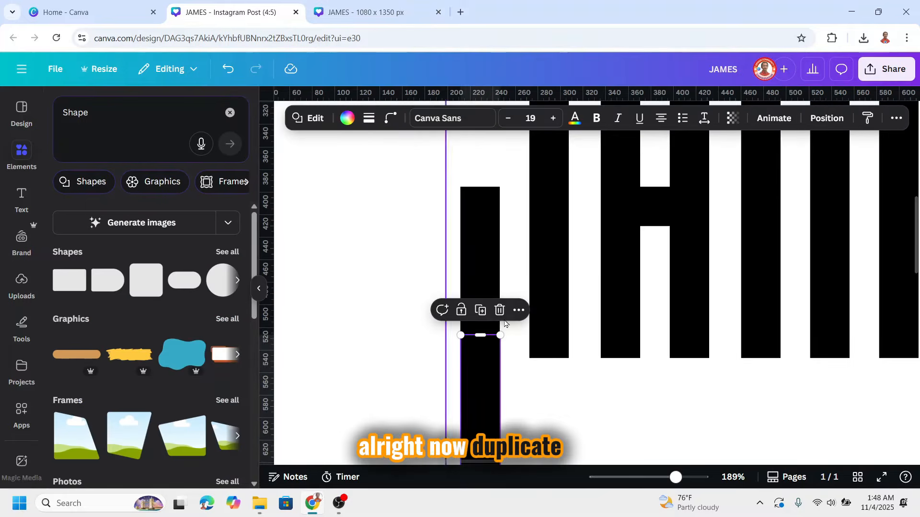
left_click(480, 310)
left_click_drag(480, 353, 548, 367)
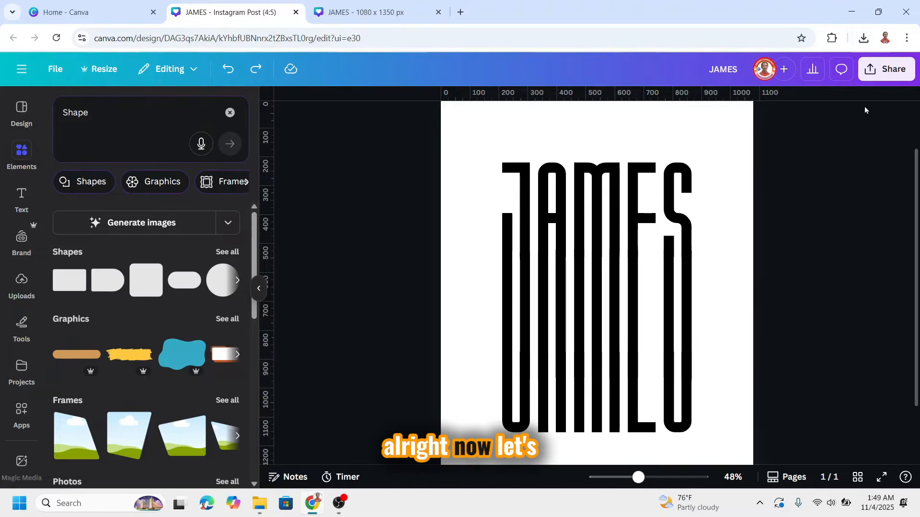
Step: Download the JAMES lettering design as a PNG at 1,080 × 1,350 px
left_click(886, 74)
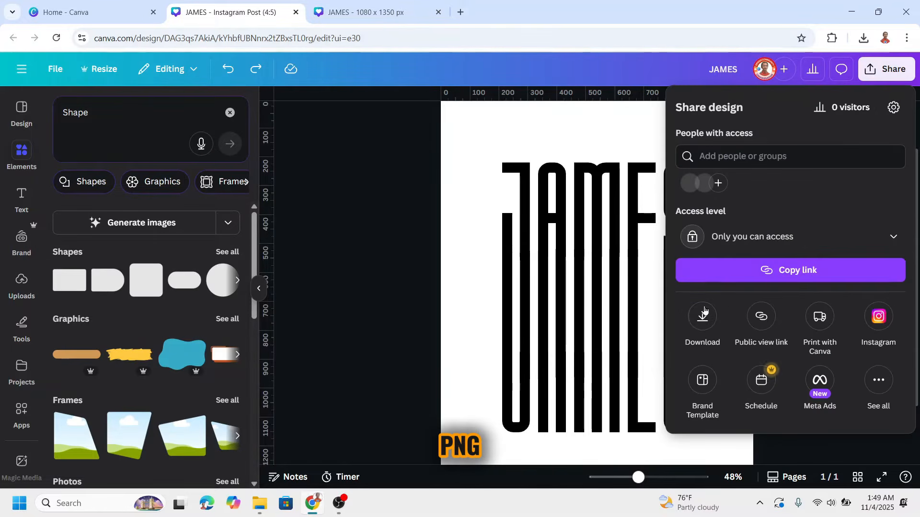
left_click(705, 323)
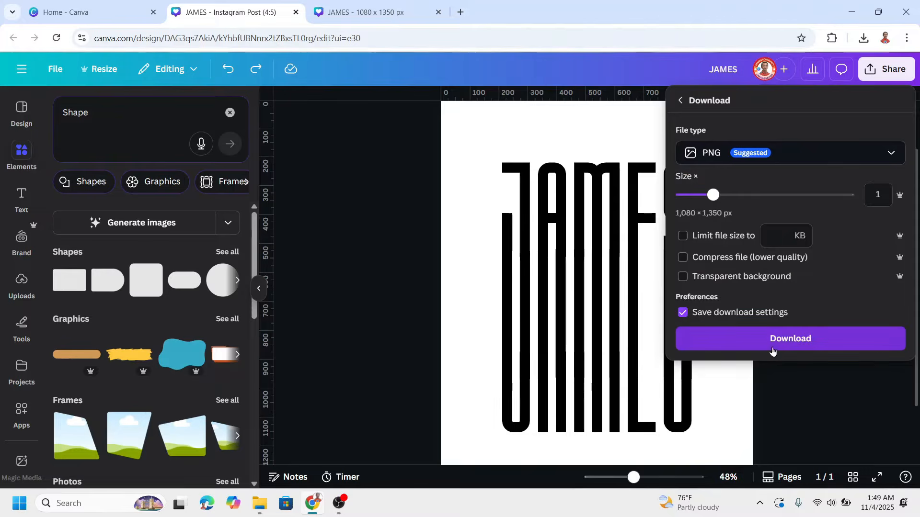
left_click(780, 341)
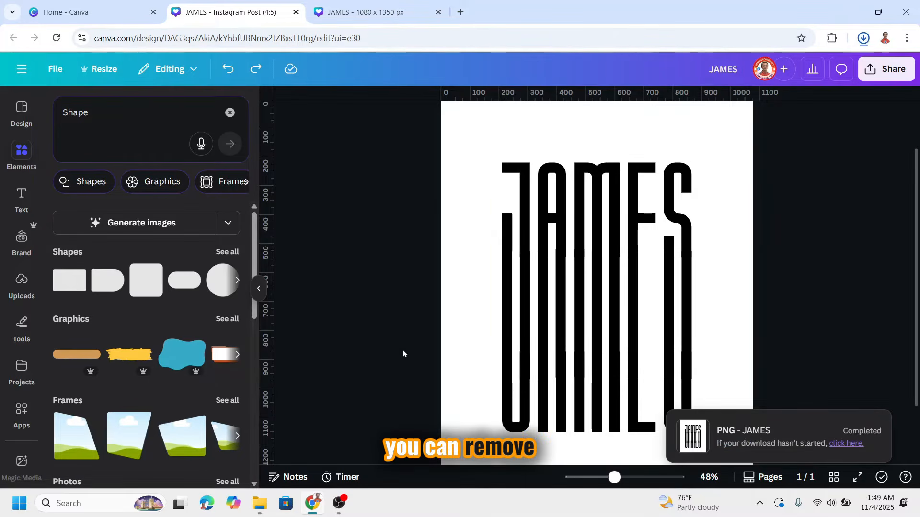
Step: Add a second page to the design and set its background colour to yellow
scroll(611, 431, "down", 2)
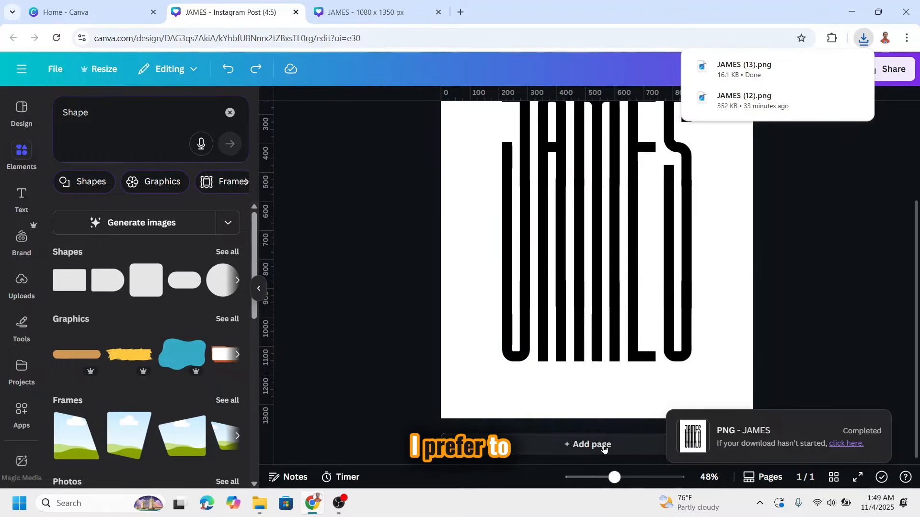
left_click(604, 445)
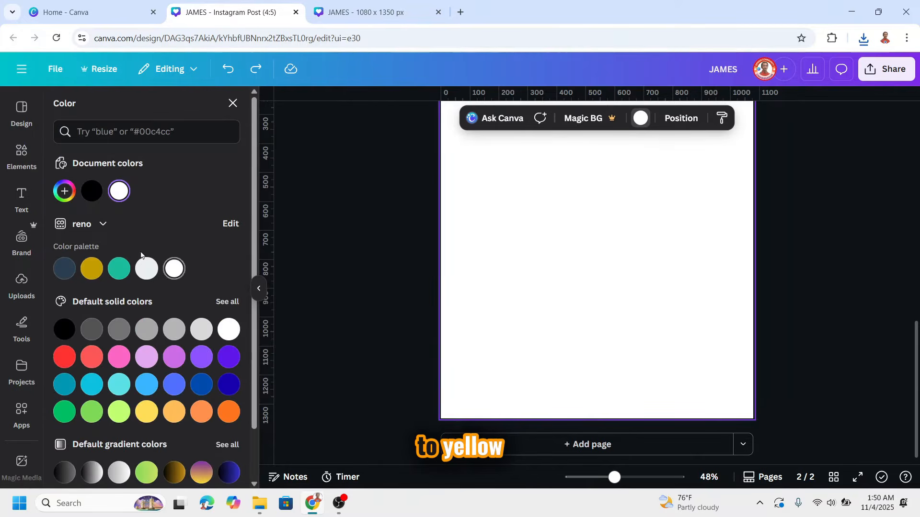
left_click(147, 412)
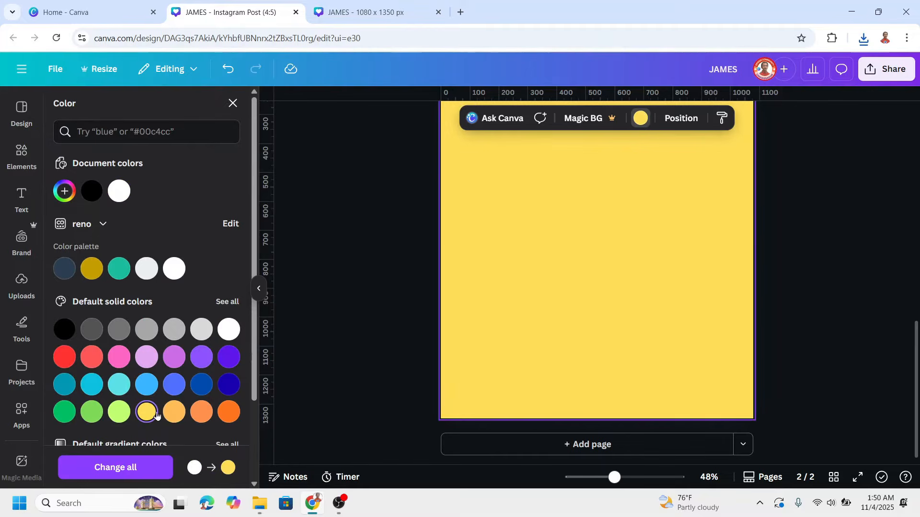
Step: Place the downloaded JAMES PNG on the yellow page and remove the image's background
left_click(863, 40)
left_click_drag(771, 96, 573, 318)
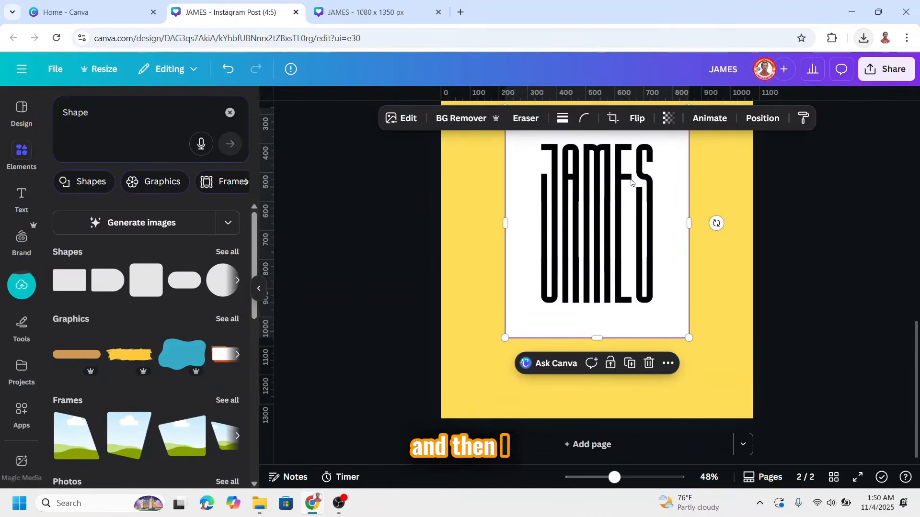
left_click(458, 120)
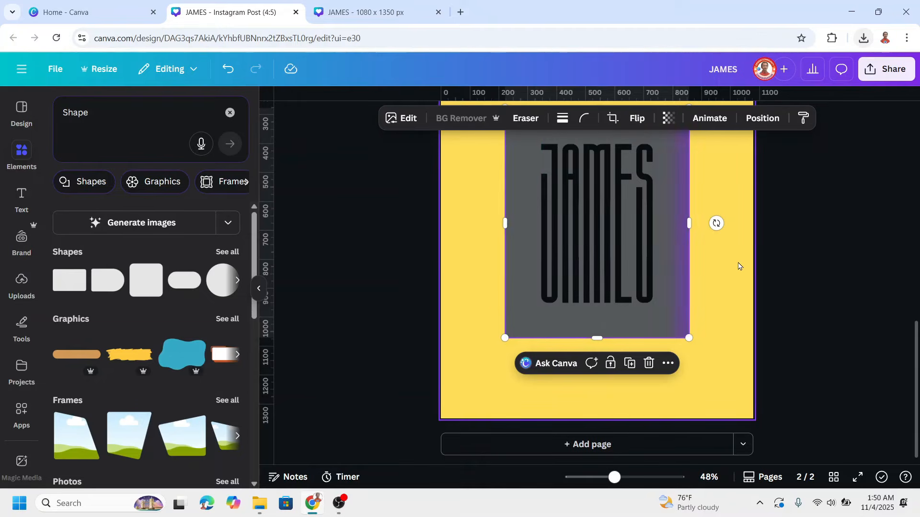
Step: Move and enlarge the JAMES image to fill the yellow page, and crop its upper edge slightly
left_click_drag(644, 302, 585, 366)
scroll(599, 345, "up", 3)
scroll(603, 342, "up", 1)
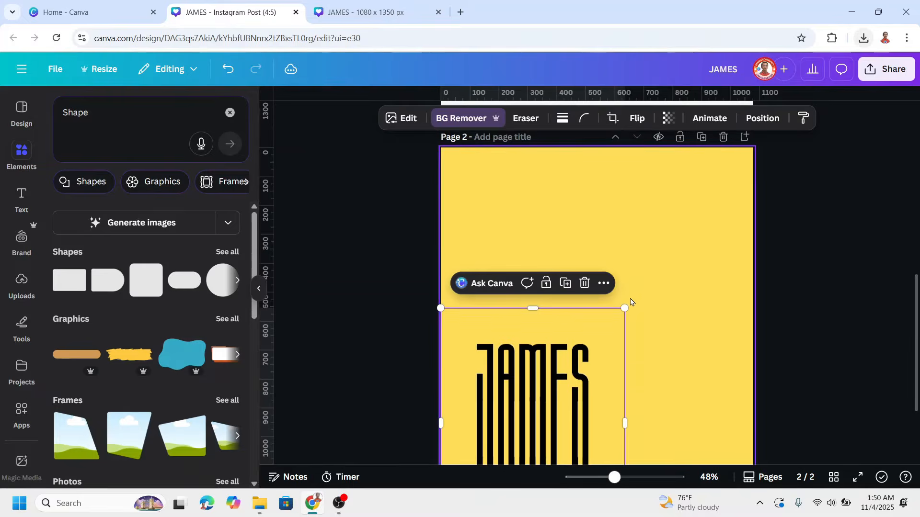
left_click_drag(624, 307, 753, 147)
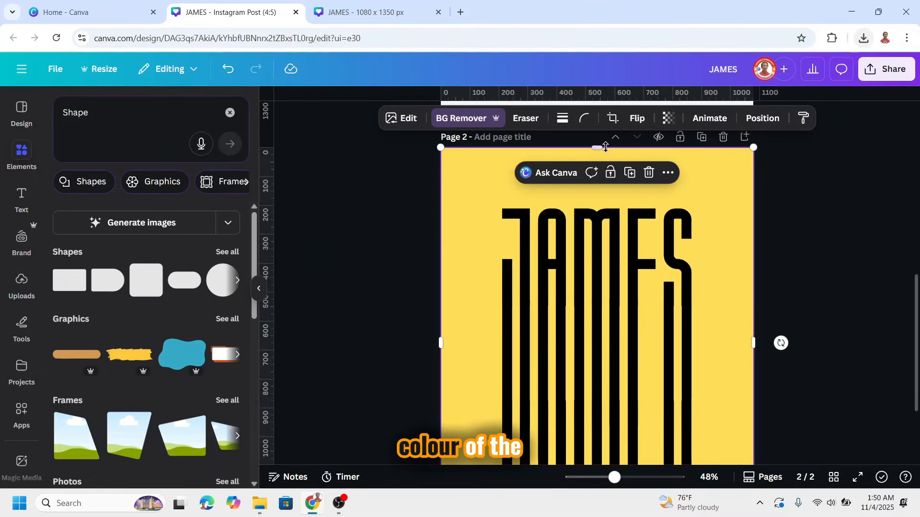
left_click_drag(604, 148, 605, 163)
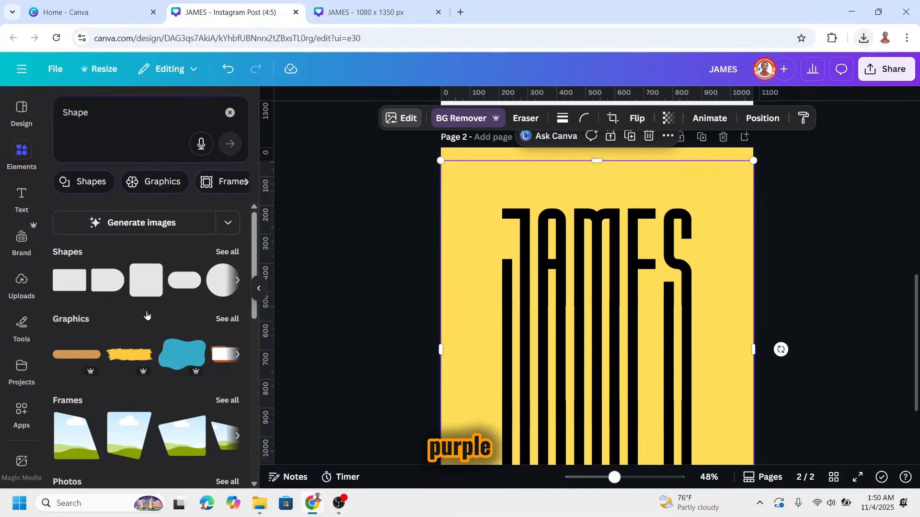
Step: Apply a custom Duotone effect to the JAMES image with the highlights colour #460797
scroll(150, 321, "down", 2)
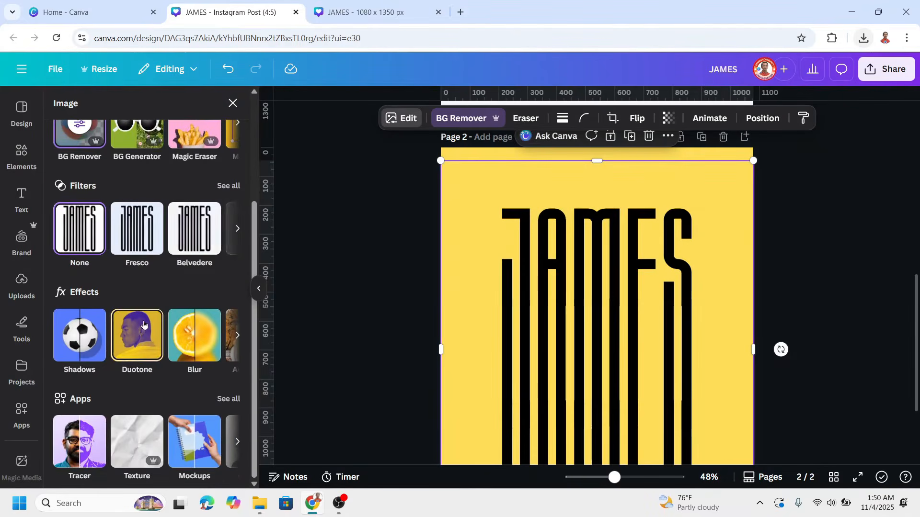
left_click(140, 331)
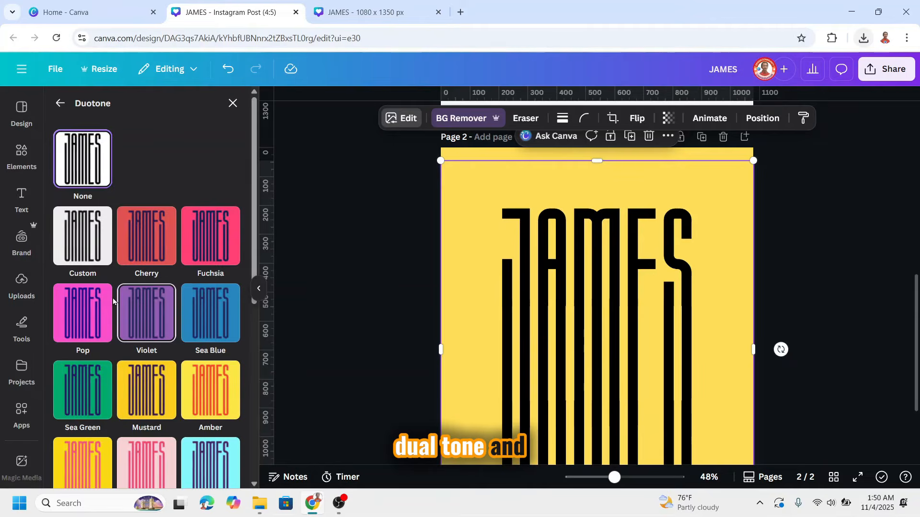
left_click(160, 320)
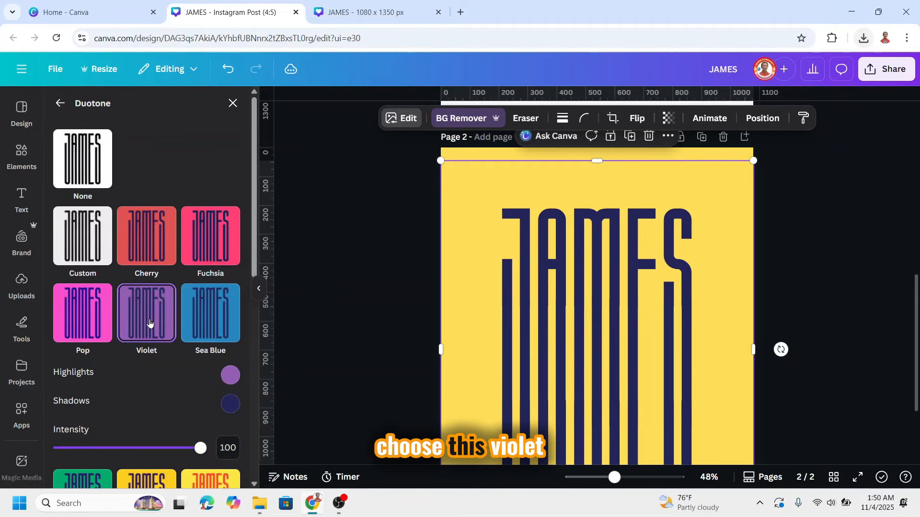
left_click(103, 247)
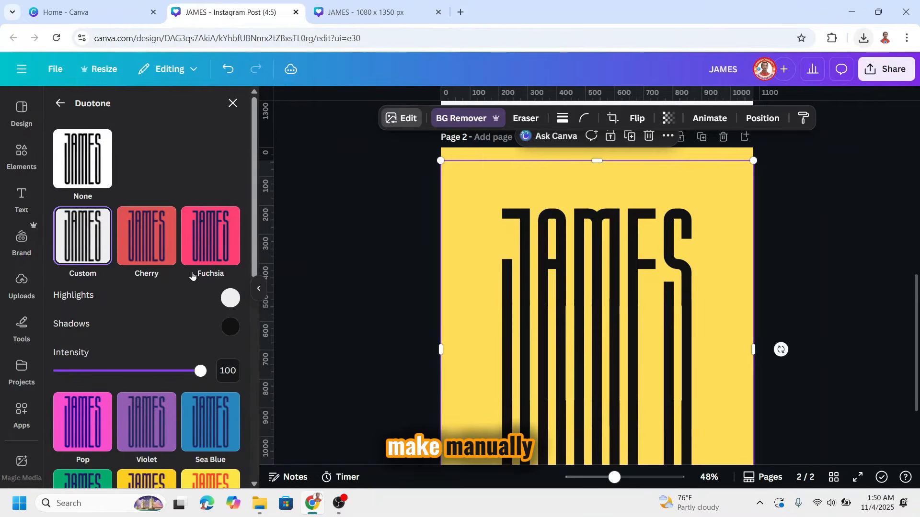
left_click(230, 299)
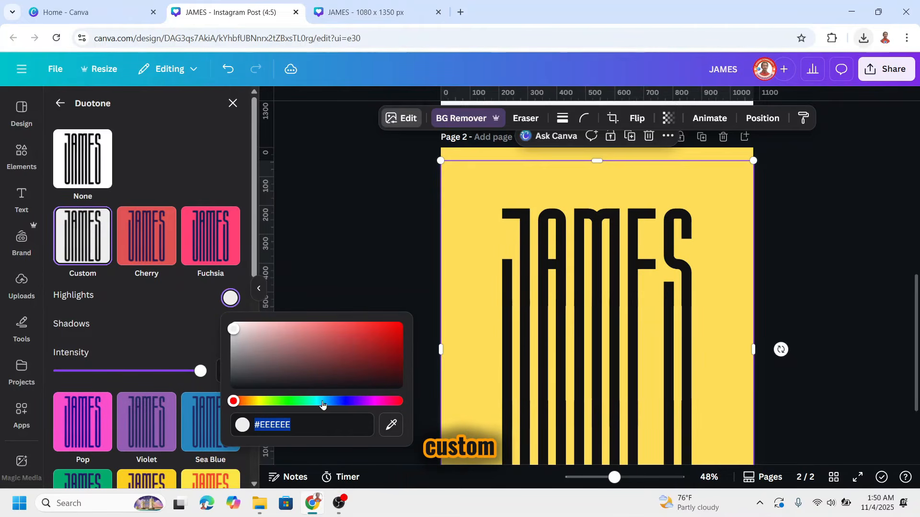
left_click(393, 350)
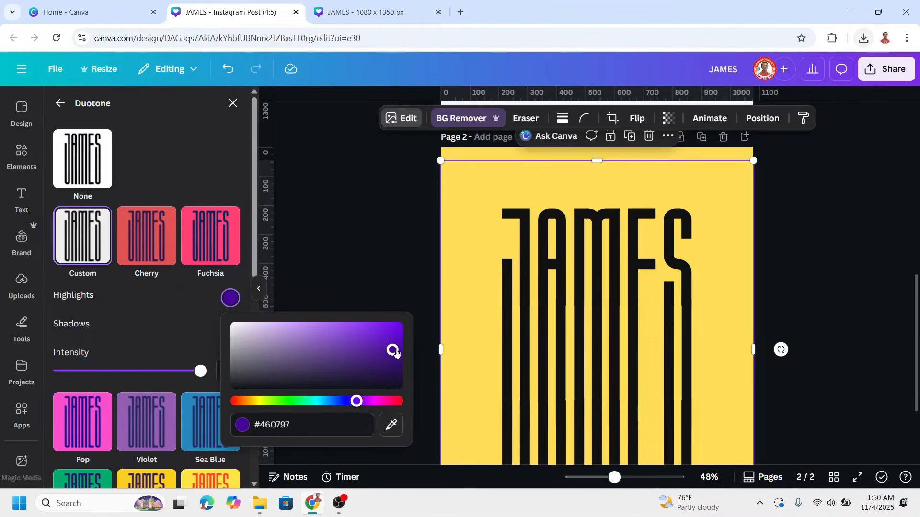
Step: Set the Duotone shadows colour of the JAMES image to dark purple #350670
left_click(175, 305)
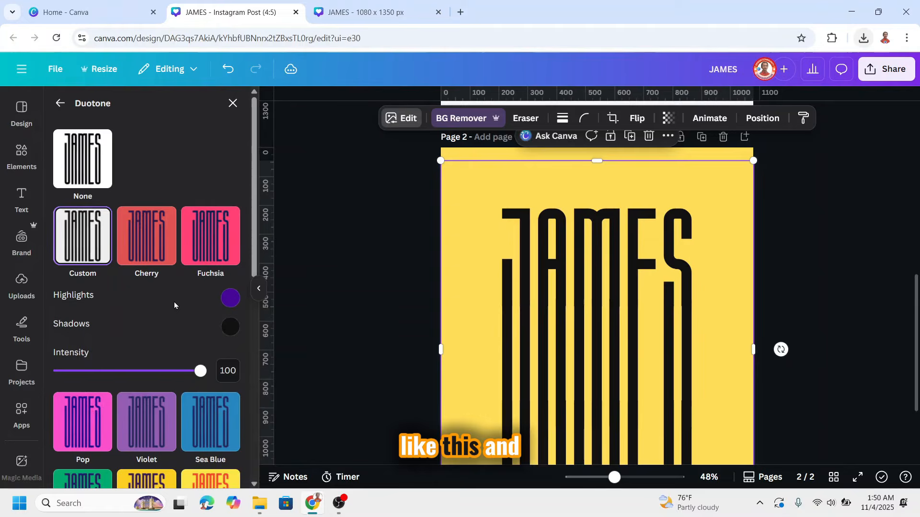
left_click(231, 327)
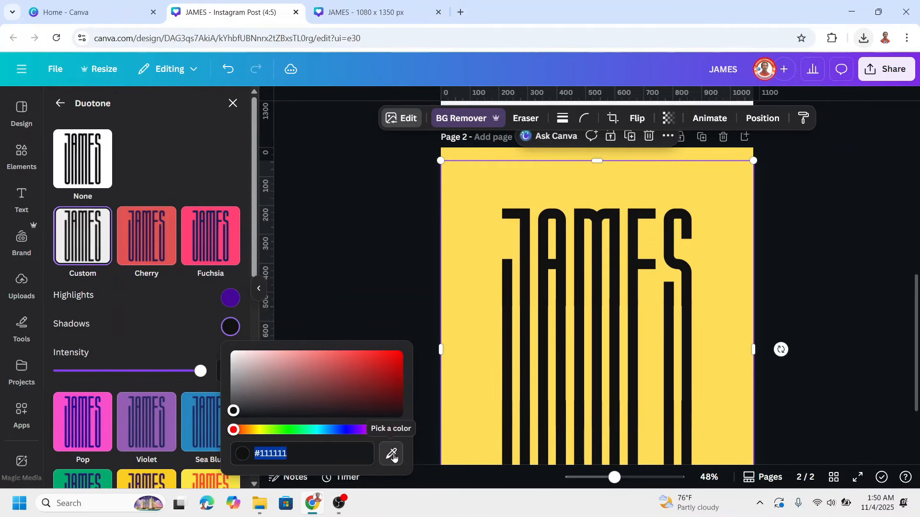
left_click(234, 304)
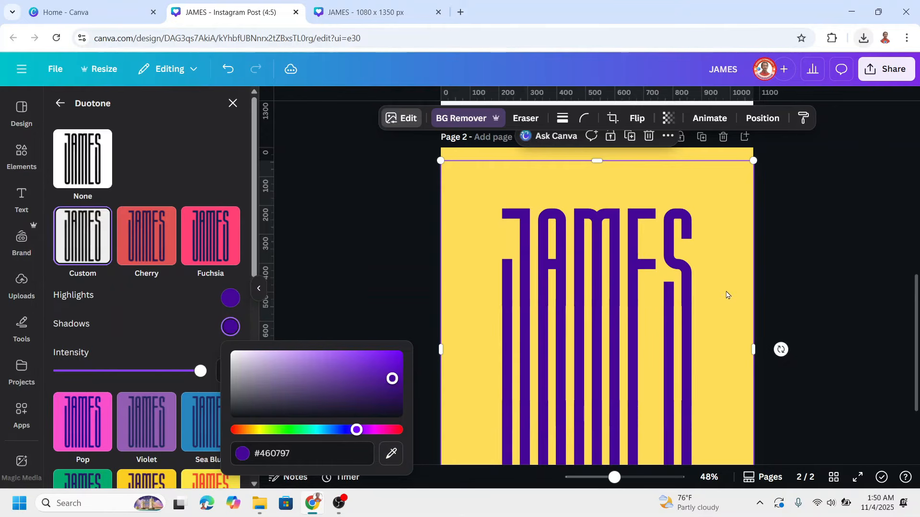
left_click(390, 392)
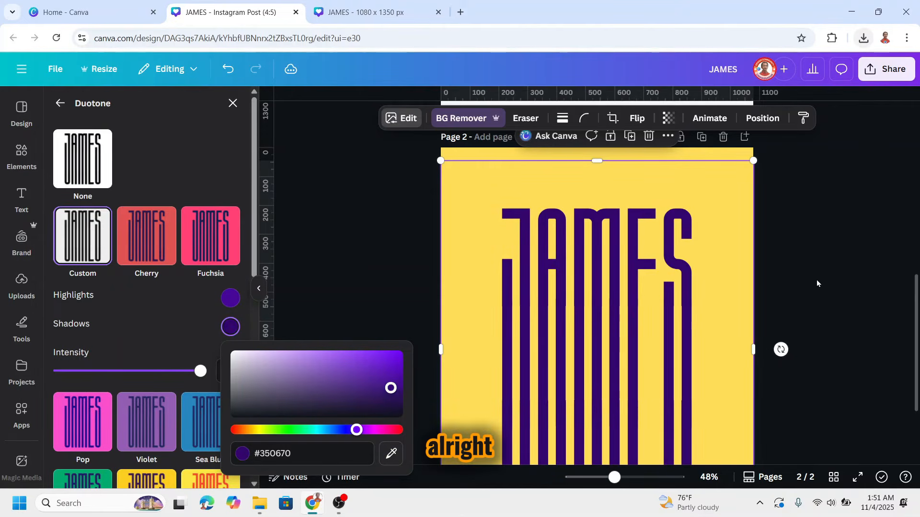
key("Escape")
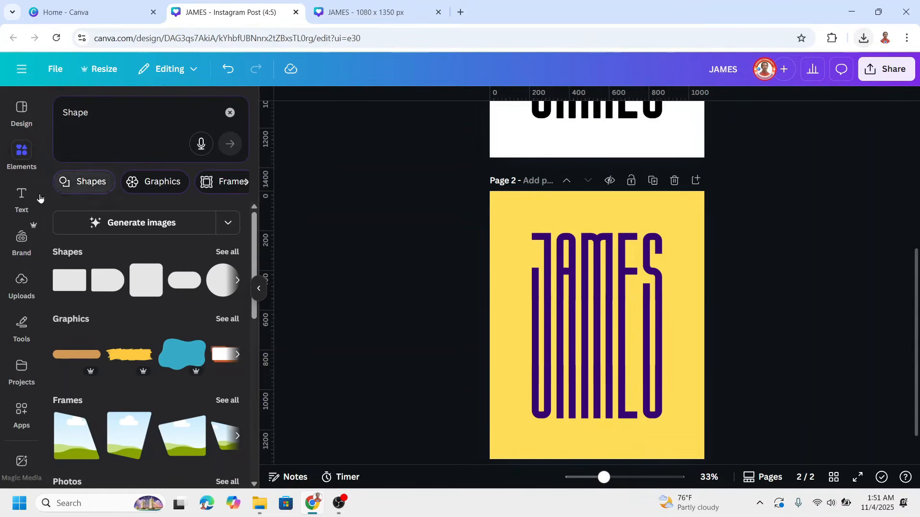
Step: Add a heading reading 6 to the yellow page and set its font to Yearbook Solid
left_click(21, 196)
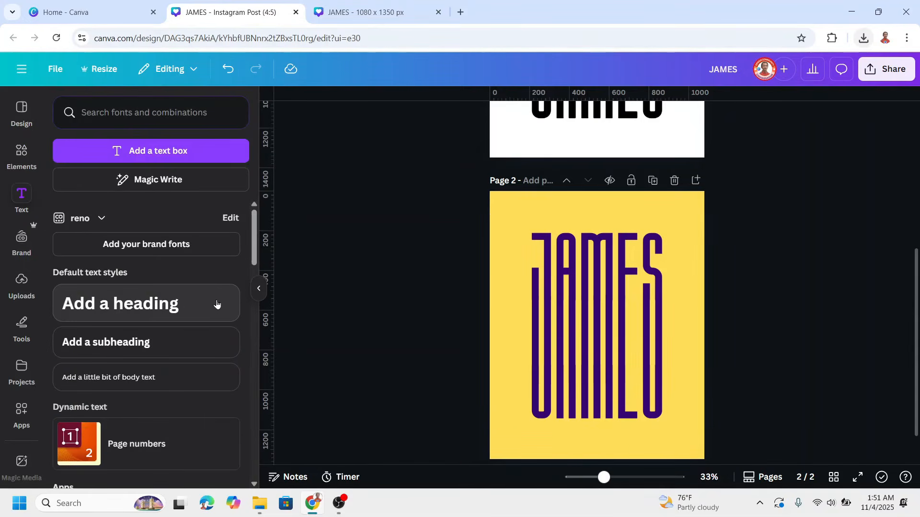
left_click(217, 305)
type("6")
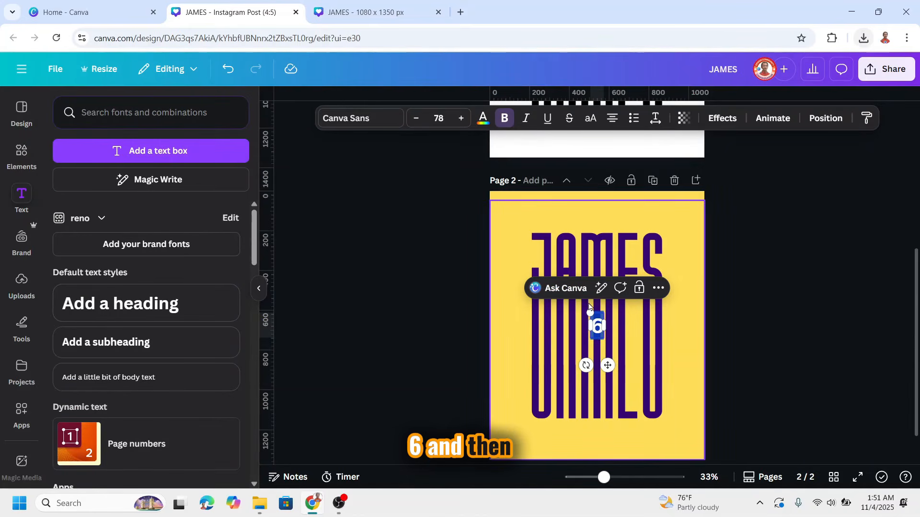
left_click(359, 118)
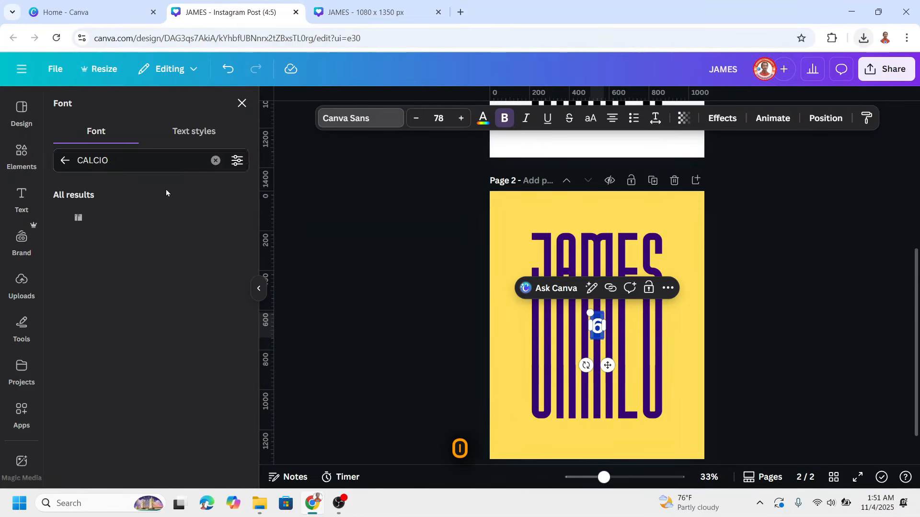
left_click(65, 160)
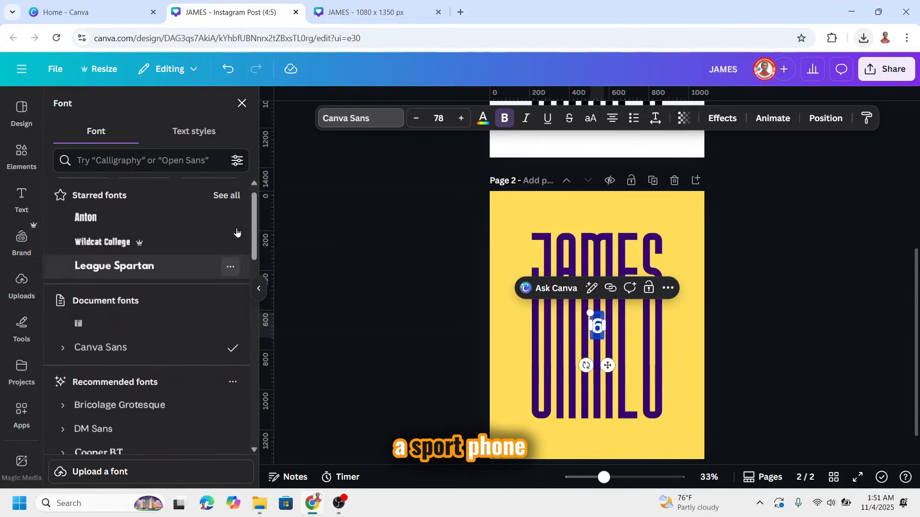
left_click(233, 219)
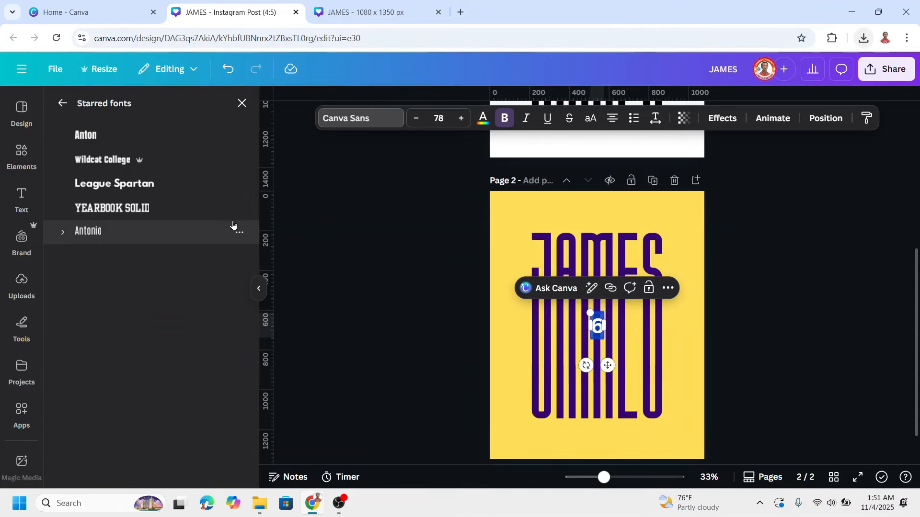
left_click(148, 209)
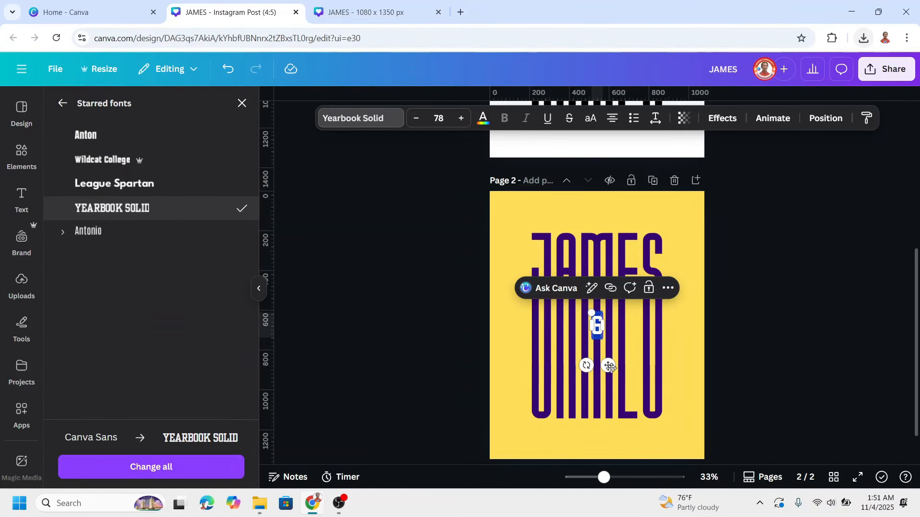
Step: Enlarge the number 6 to about font size 519 and centre it over the JAMES lettering
left_click_drag(588, 311, 568, 260)
left_click_drag(603, 338, 682, 438)
left_click(693, 361)
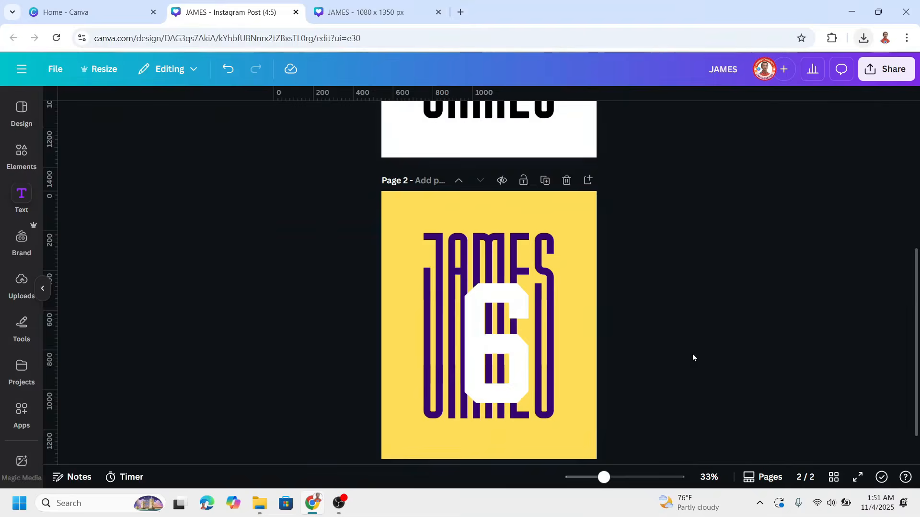
left_click(587, 334)
left_click_drag(587, 335, 579, 329)
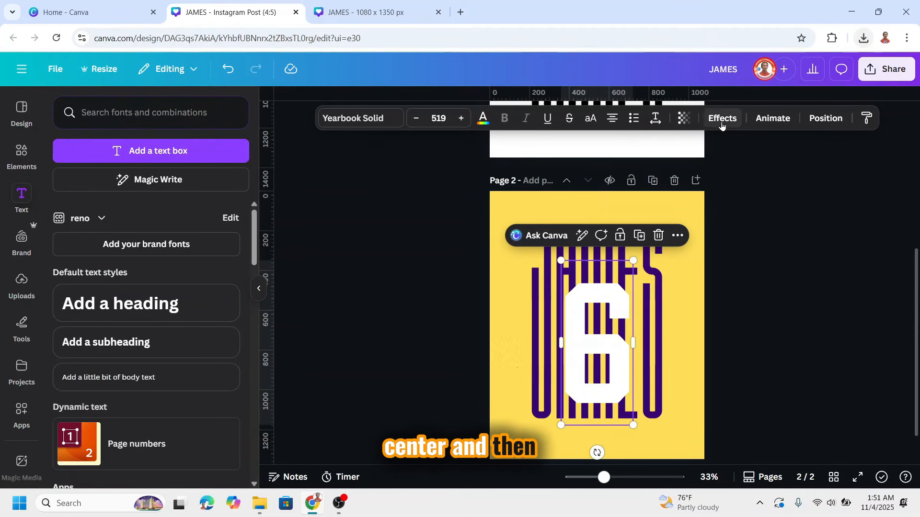
Step: Apply an Outline effect to the number 6, with the outline colour #350670 sampled from the JAMES lettering
left_click(722, 120)
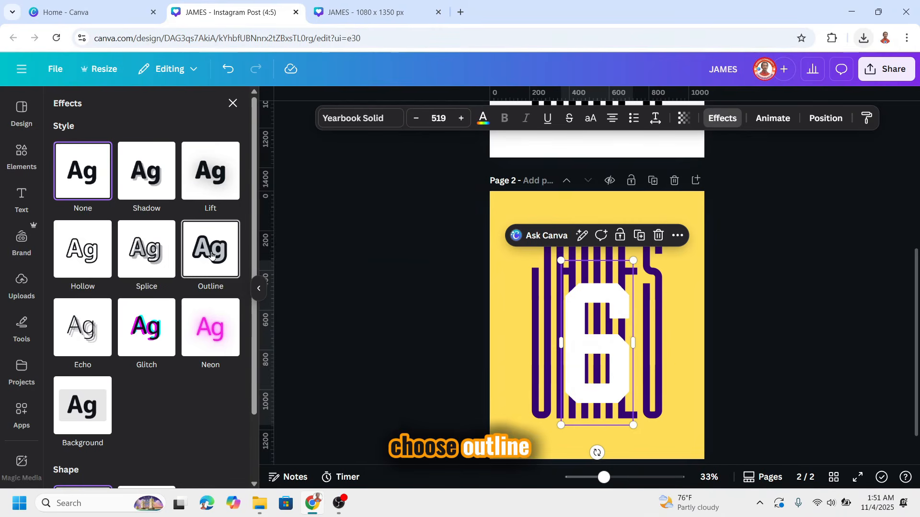
left_click(211, 252)
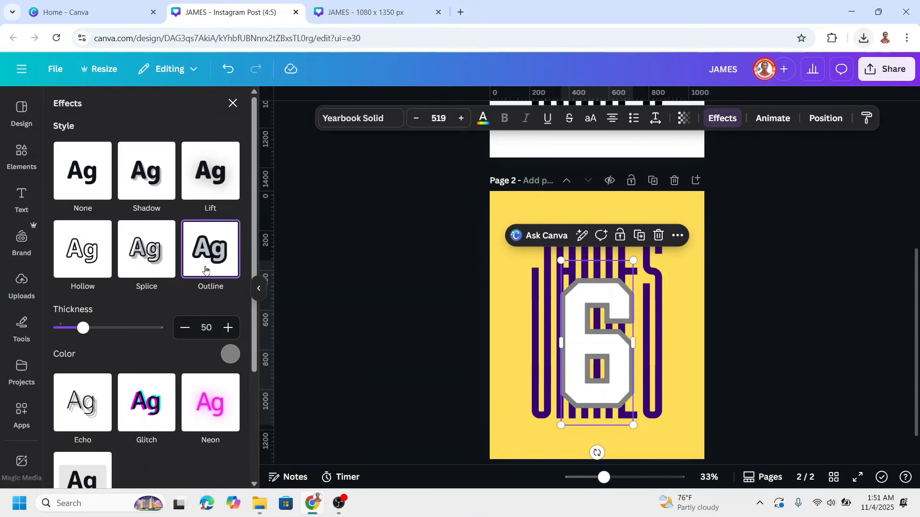
left_click(231, 355)
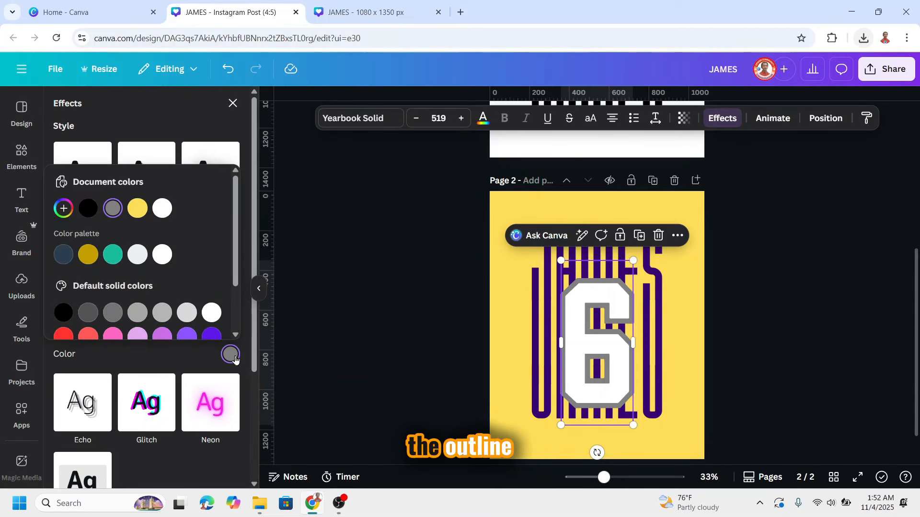
left_click(63, 208)
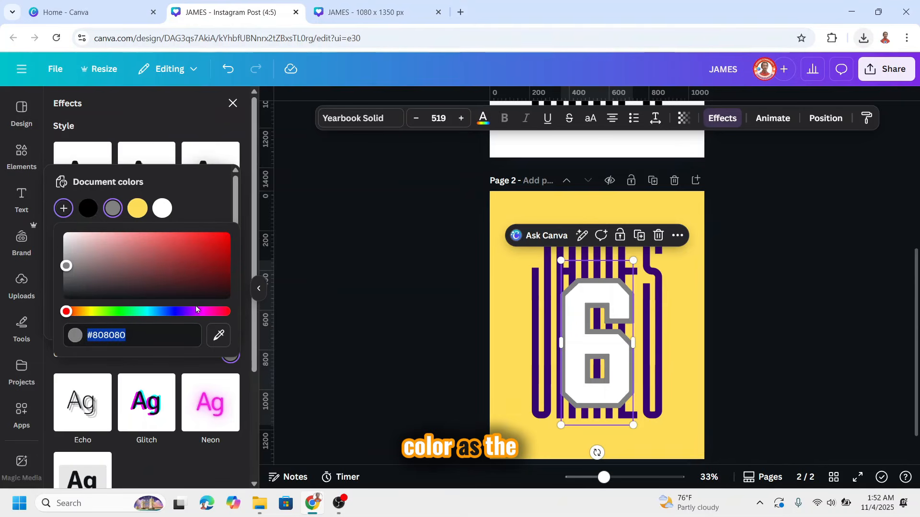
left_click(218, 337)
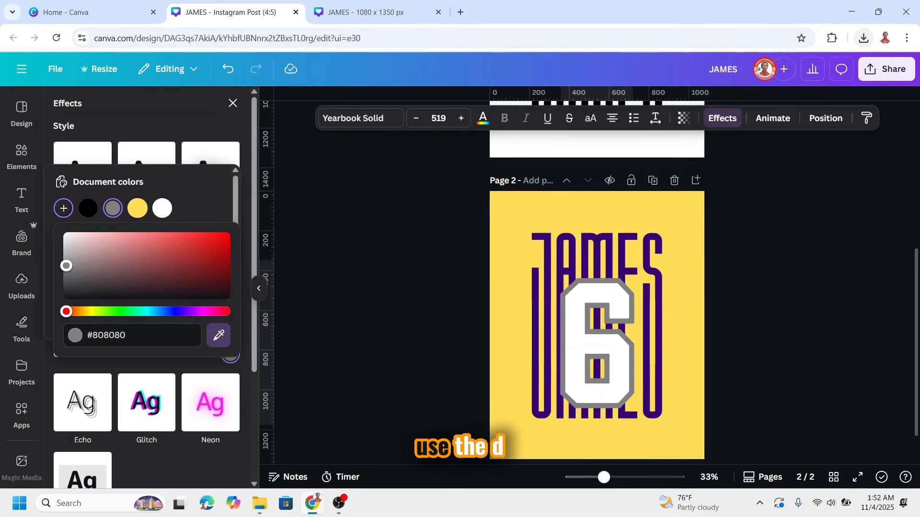
left_click(561, 253)
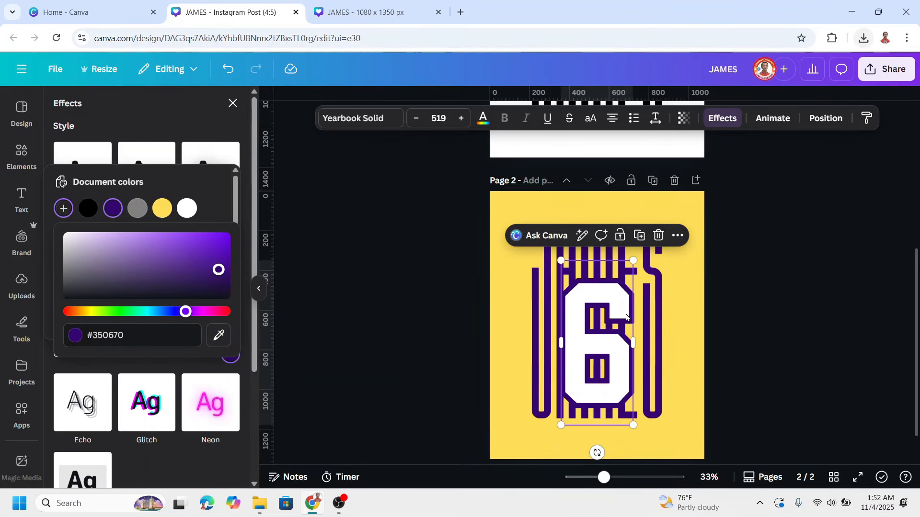
Step: Colour the number 6 the same yellow as the page, enlarge it to about font size 562 and recentre it
left_click(483, 119)
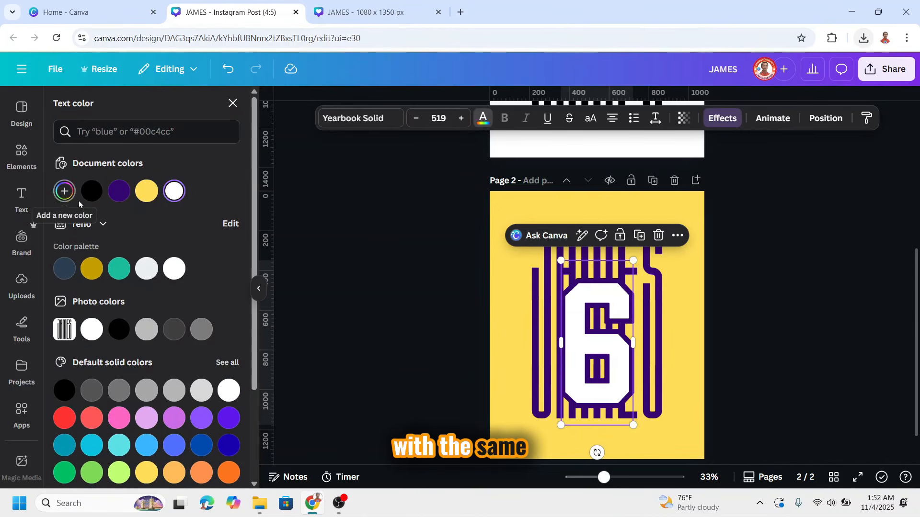
left_click(147, 473)
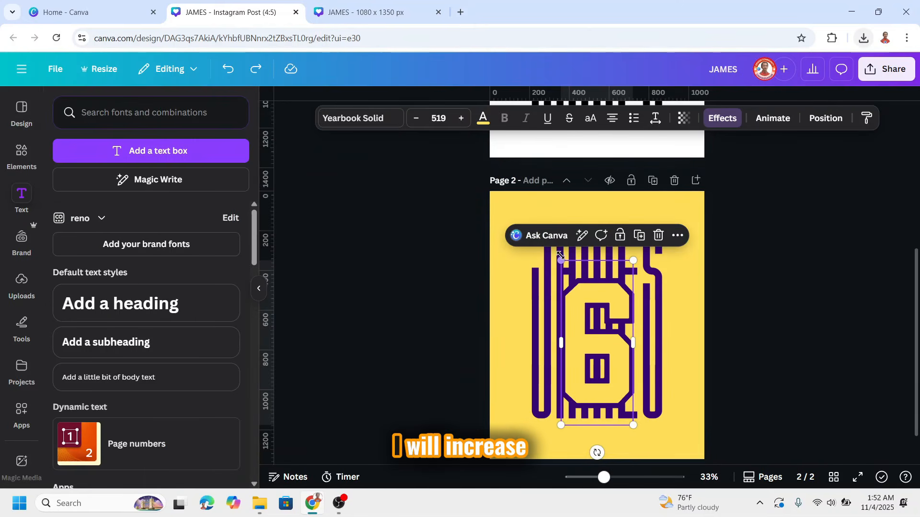
left_click_drag(558, 254, 555, 246)
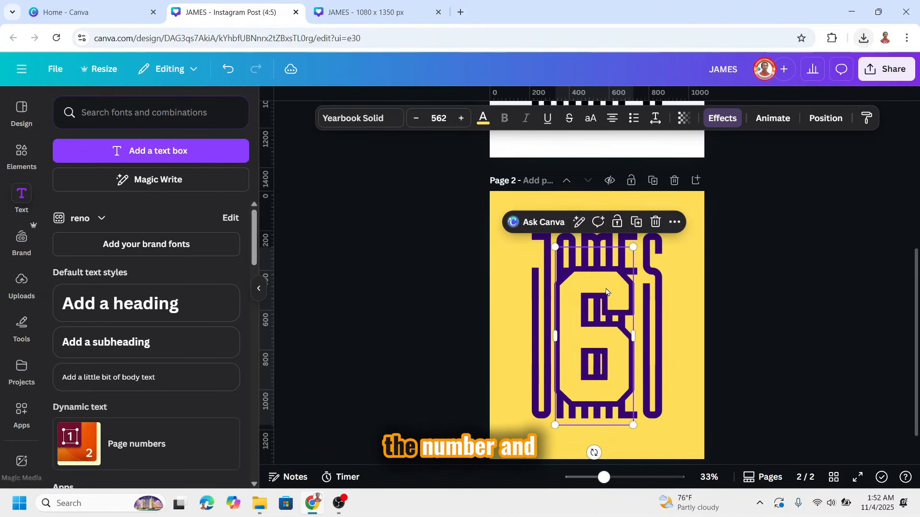
left_click_drag(605, 285, 610, 296)
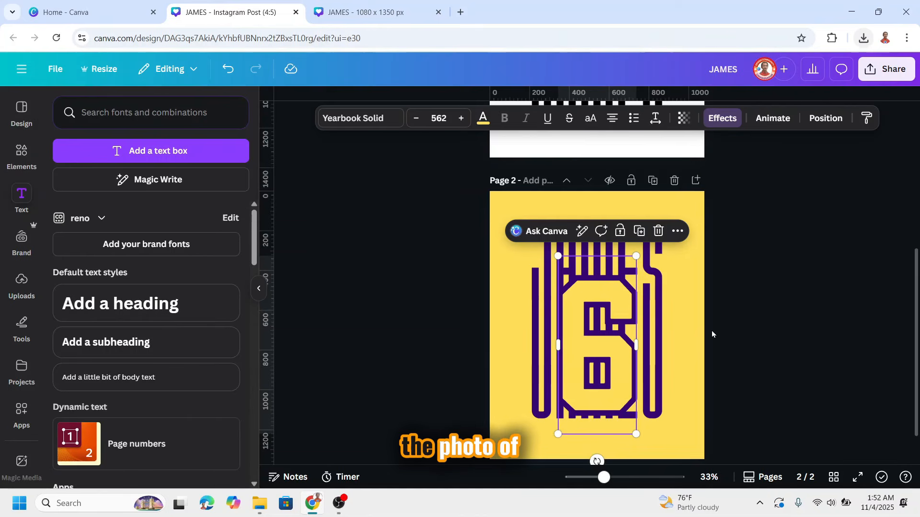
Step: Place the player's photo over the number 6 on the yellow page
left_click_drag(593, 478, 606, 306)
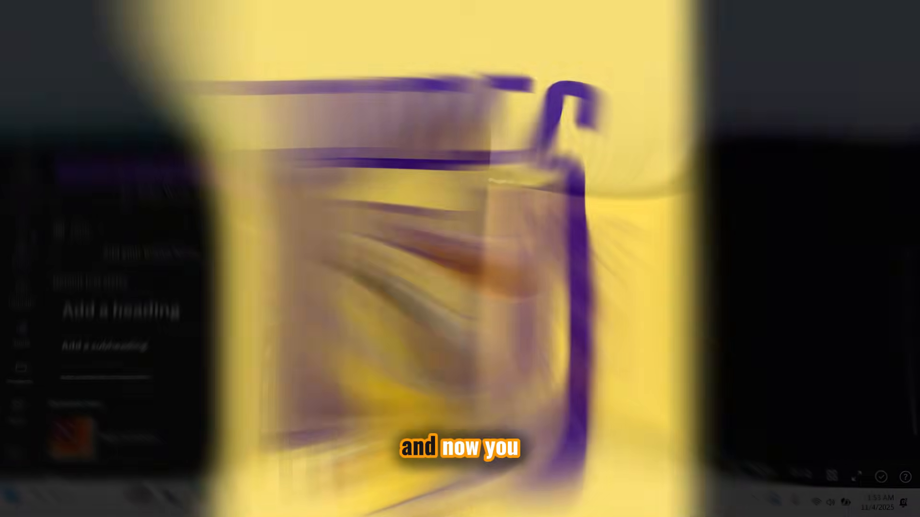